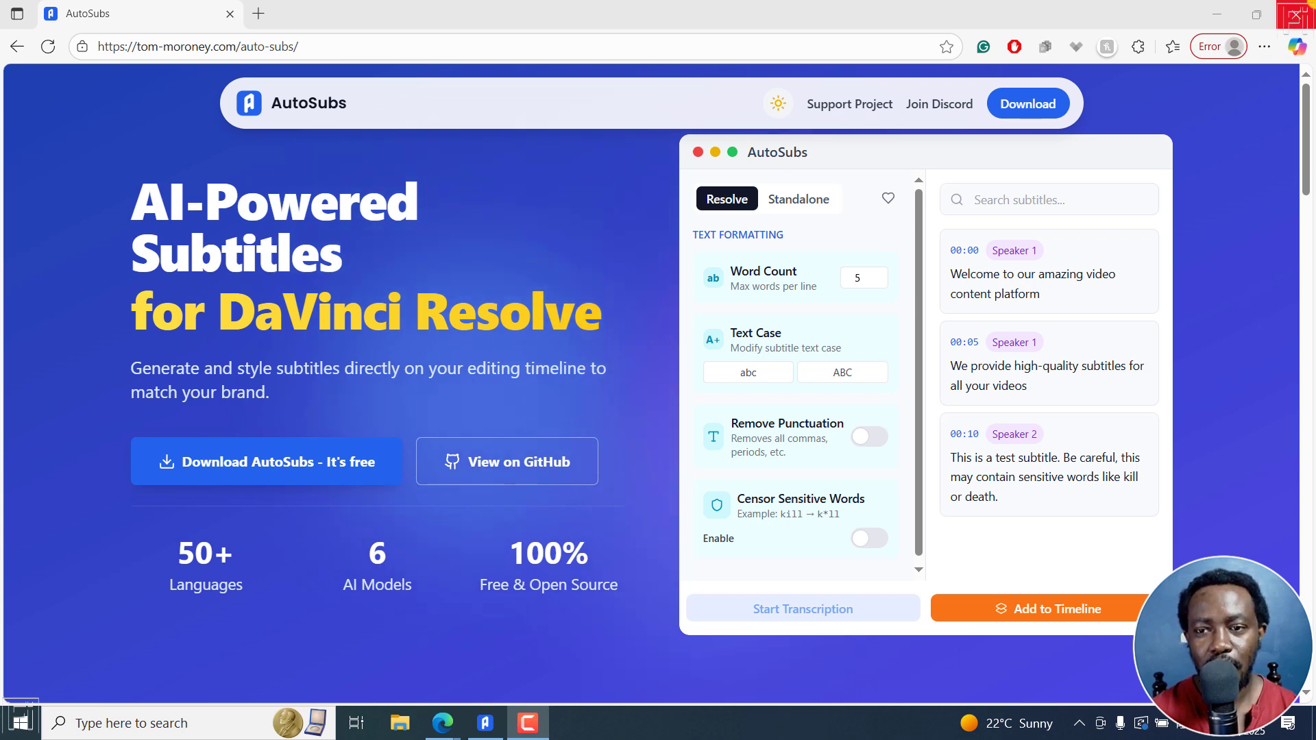
- Minimize Edge to bring the AutoSubs desktop app into view
left_click(1215, 12)
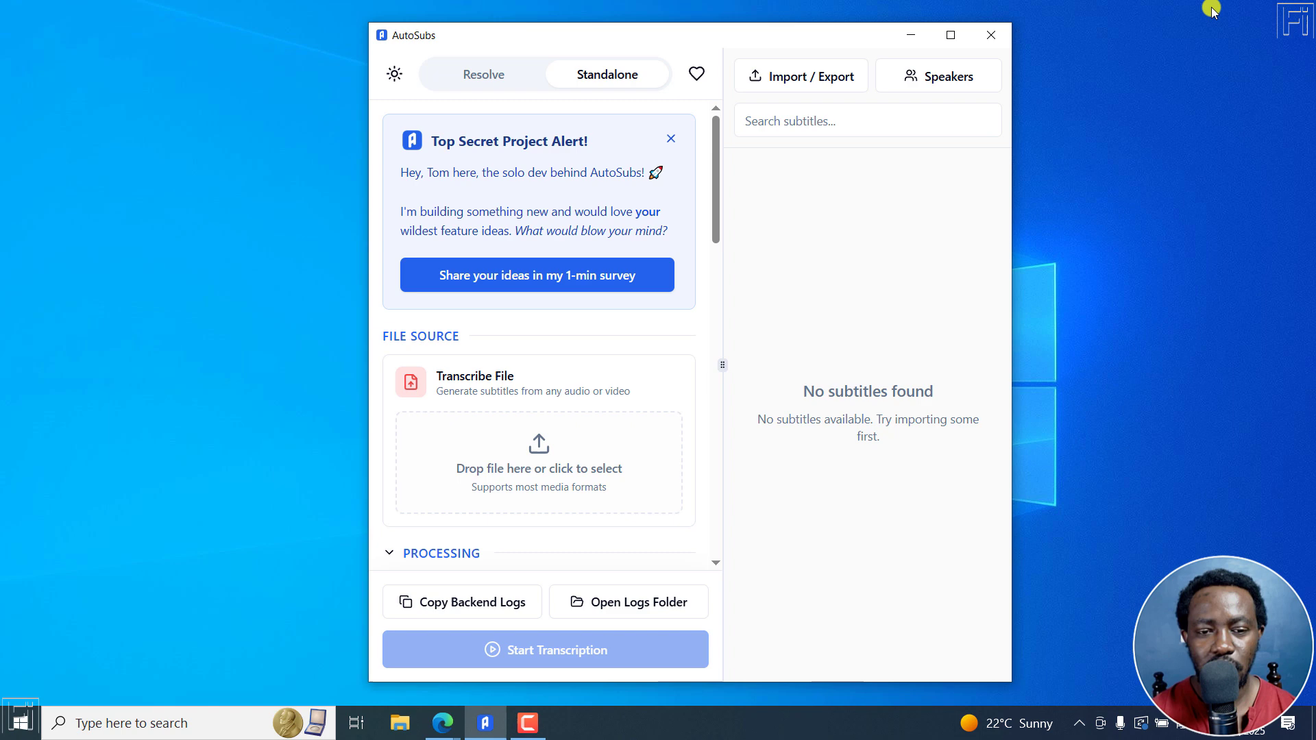
- Maximize AutoSubs and preview Resolve mode before returning to Standalone mode
left_click(950, 35)
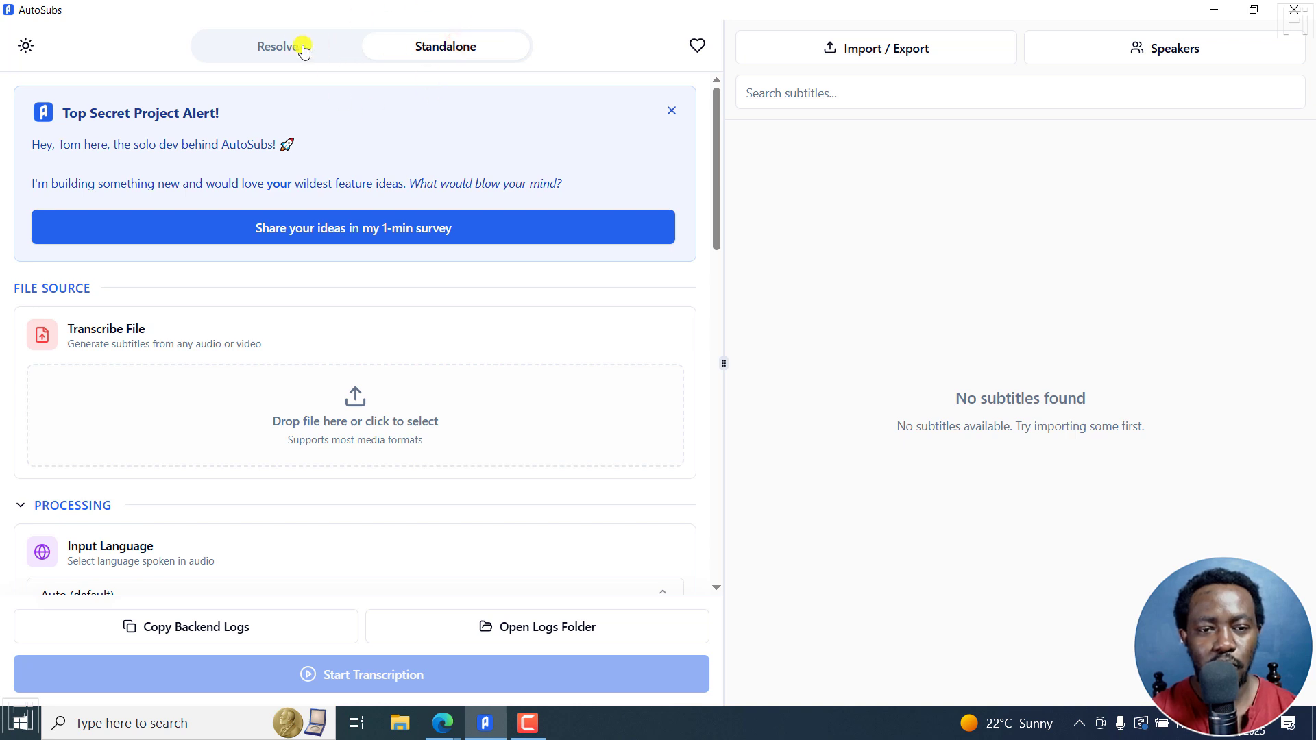
left_click(278, 46)
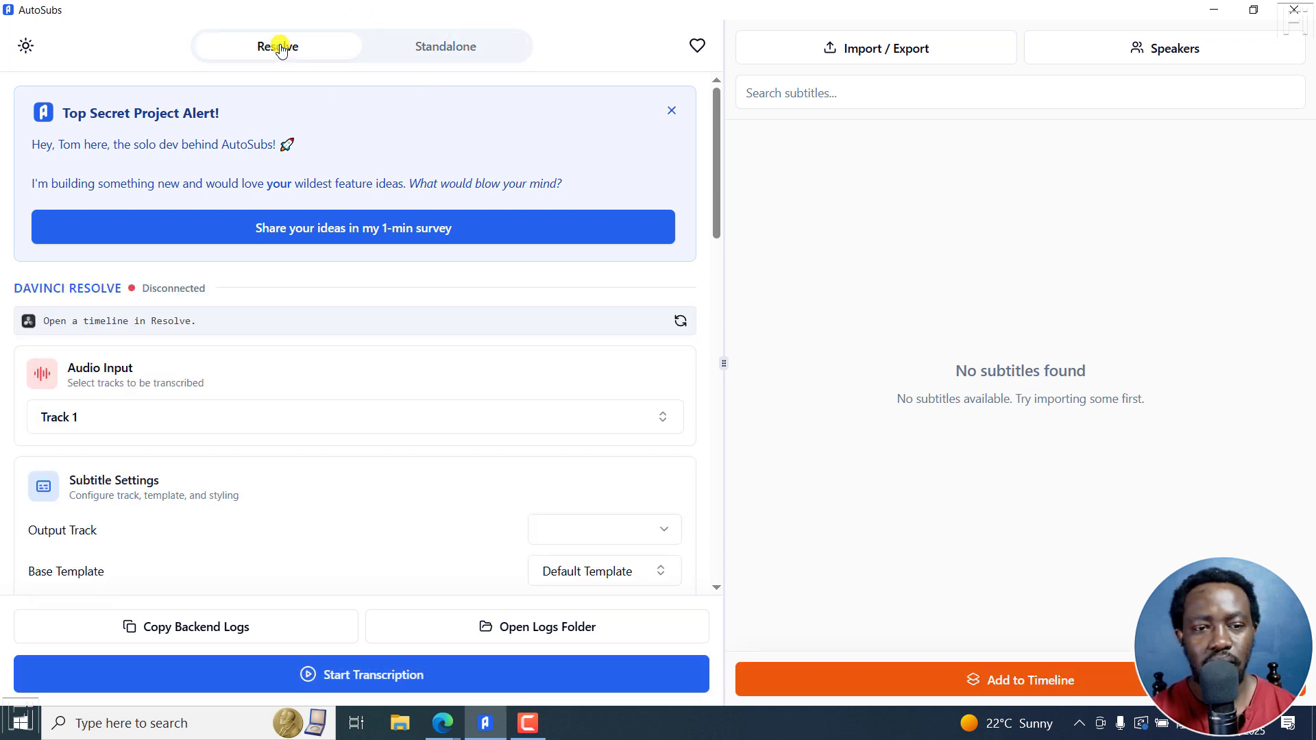
left_click(434, 45)
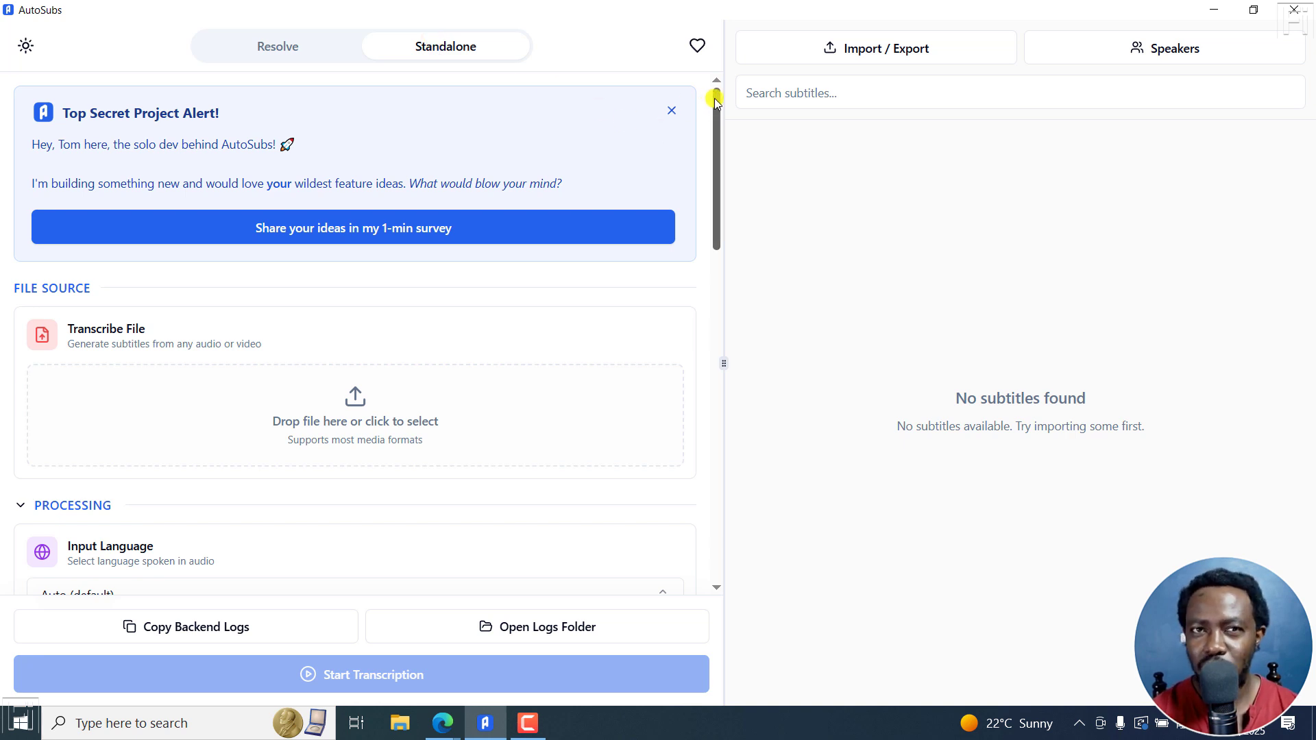
left_click_drag(715, 98, 708, 264)
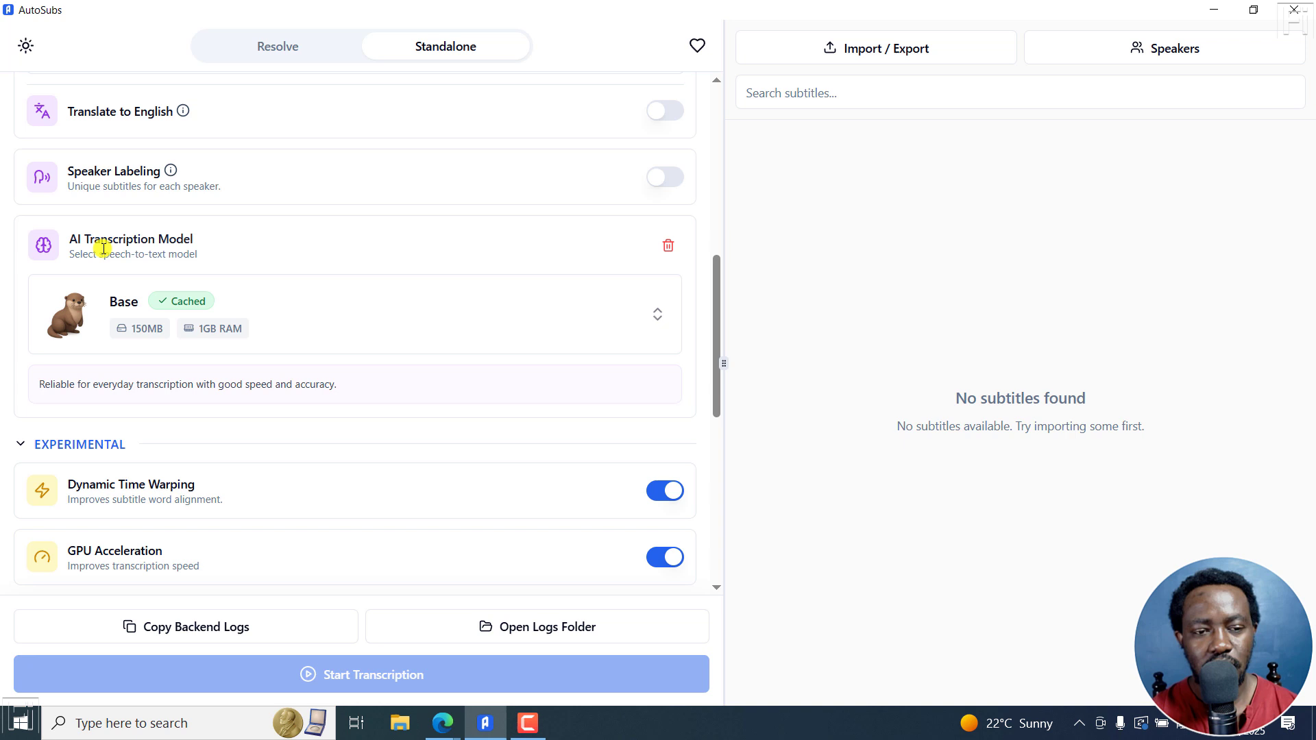
- Browse the English-only and all-languages model lists, then select the Large model
left_click(656, 316)
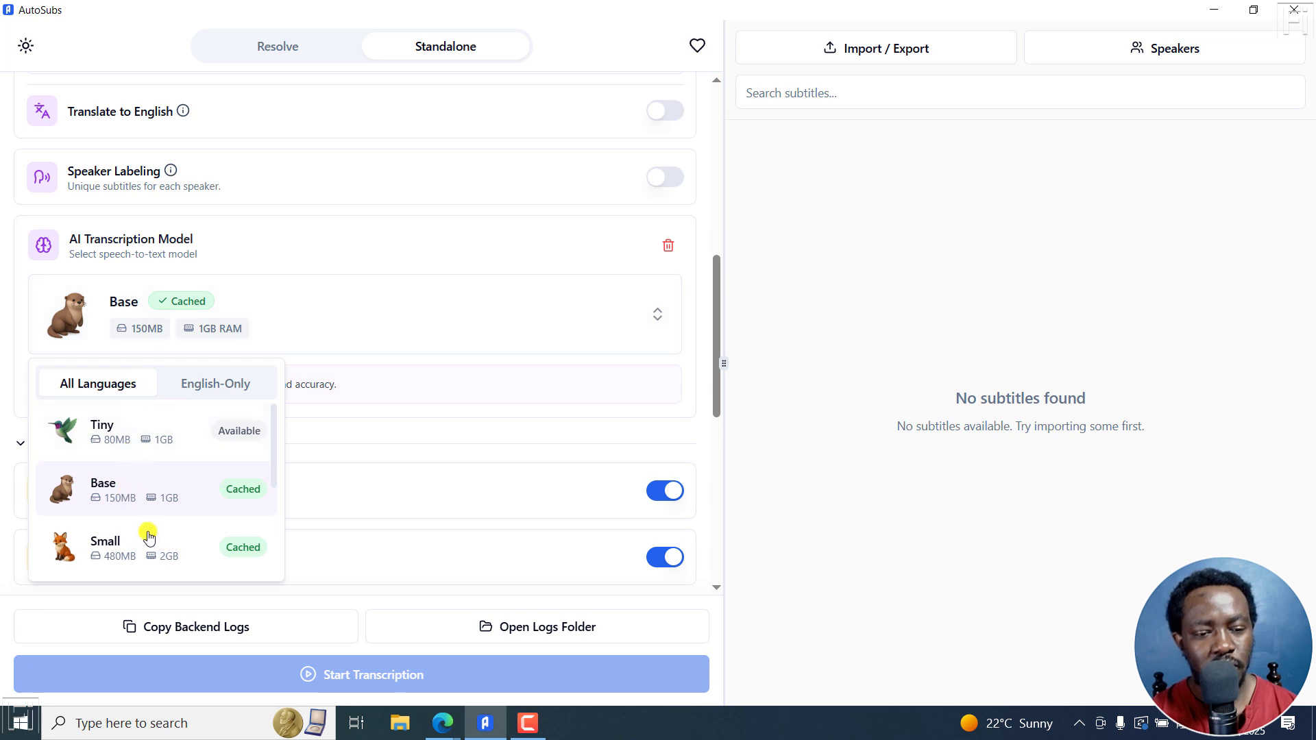
left_click(170, 434)
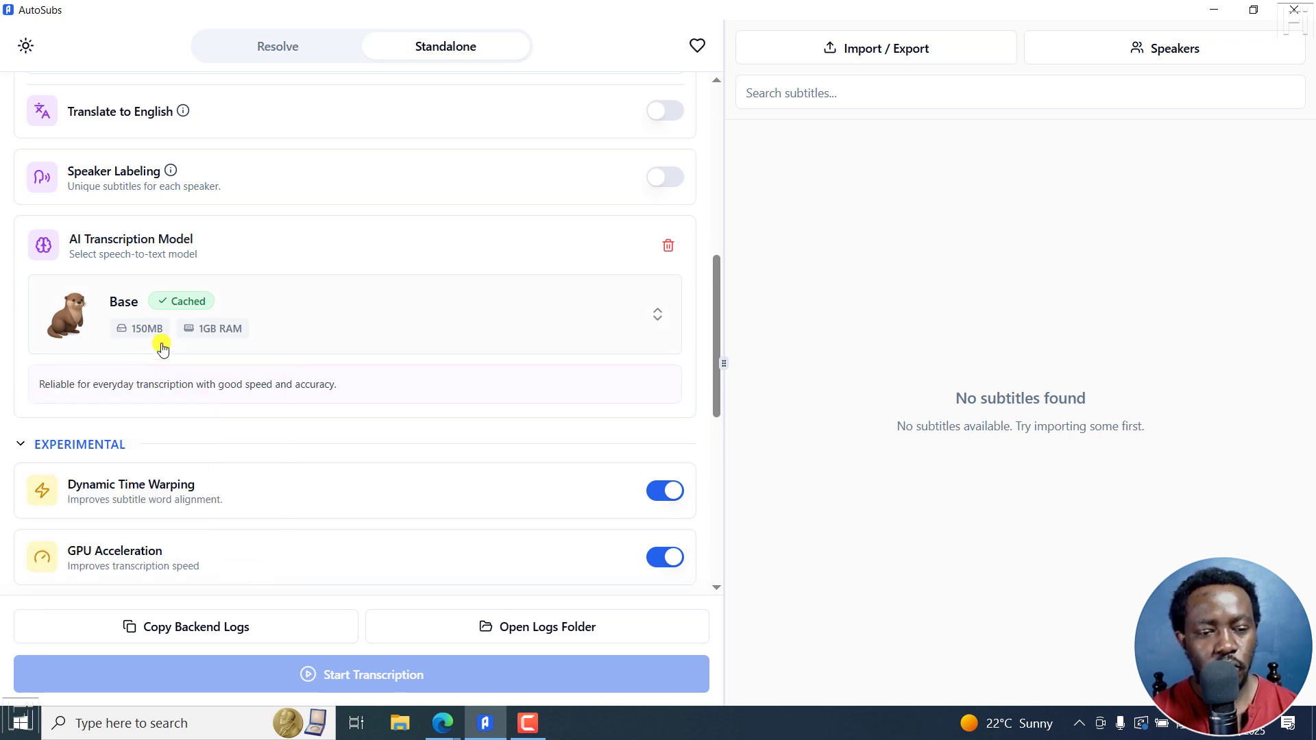
left_click(162, 329)
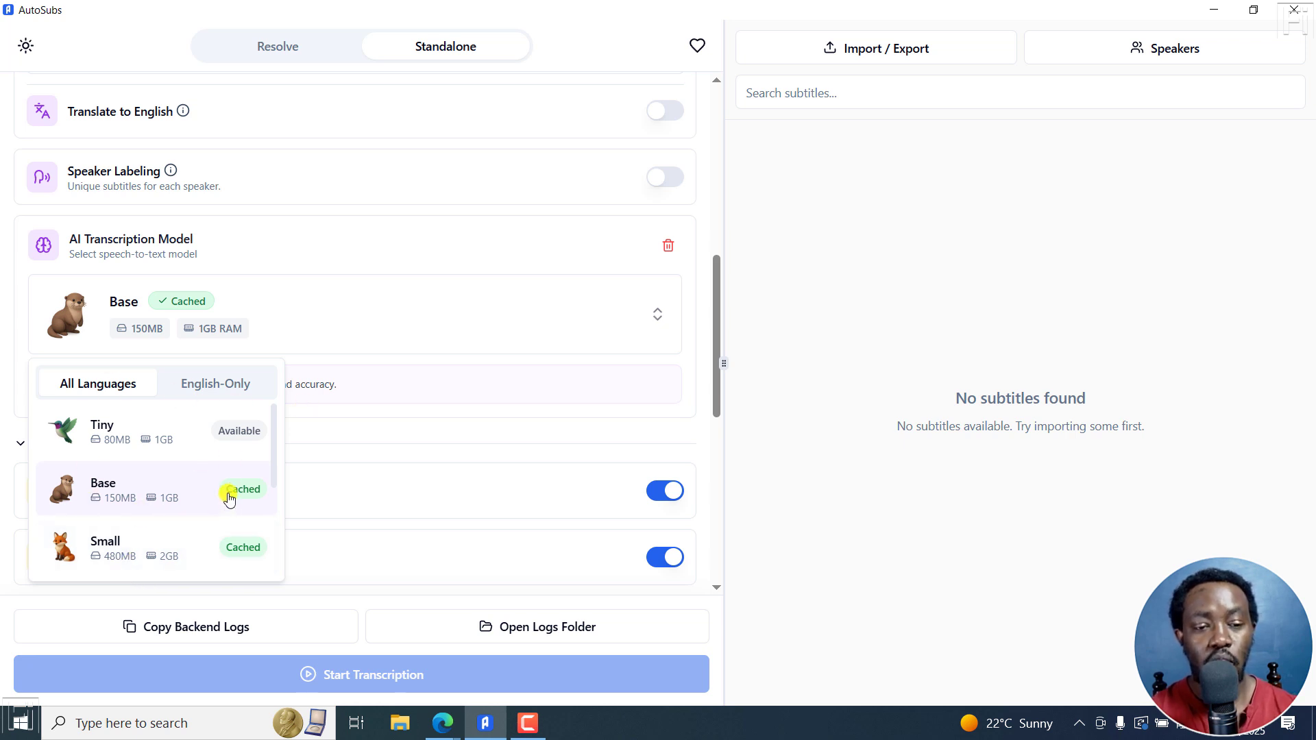
left_click(211, 387)
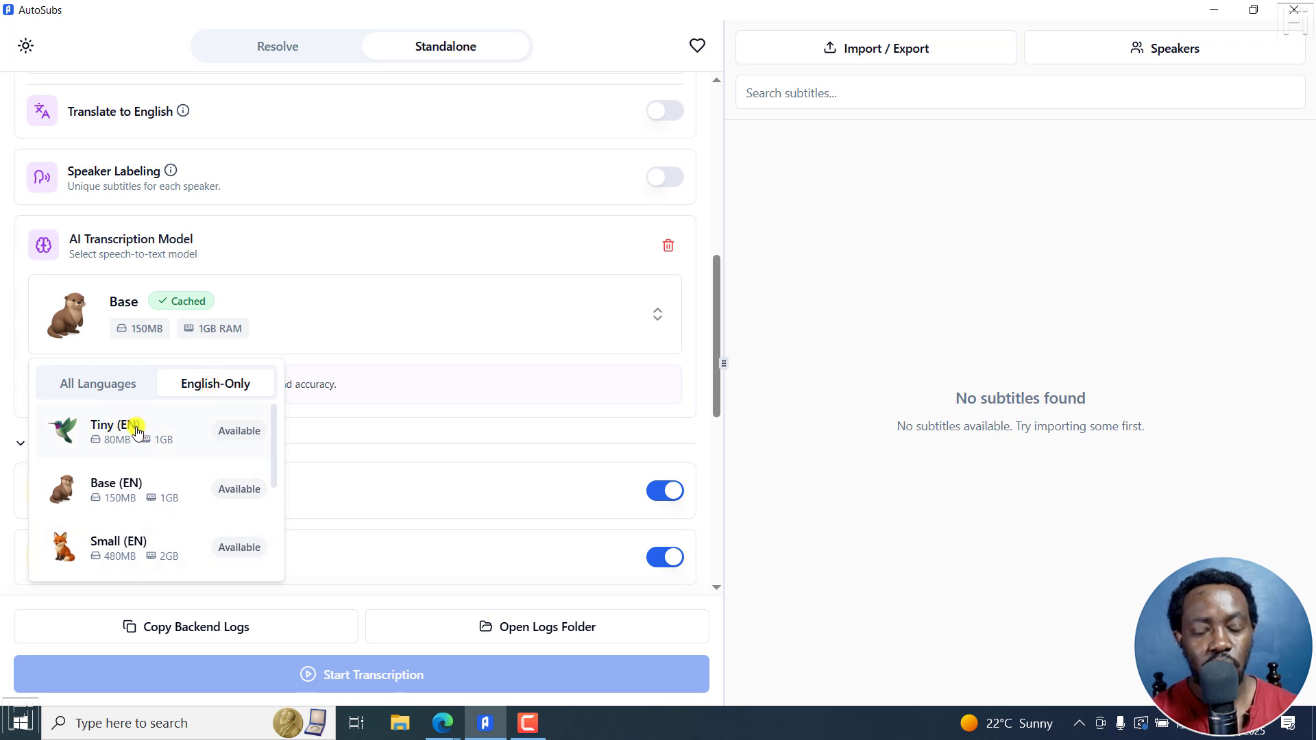
left_click(100, 383)
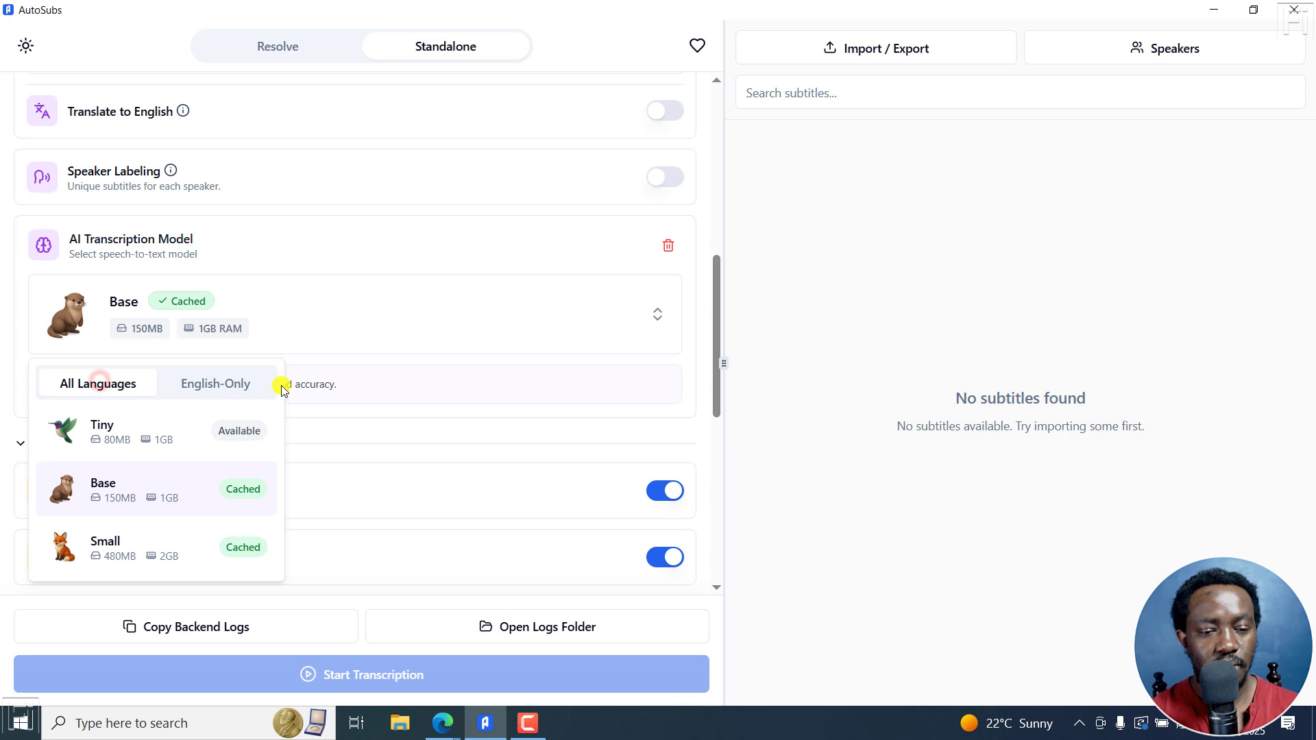
left_click_drag(274, 417, 276, 519)
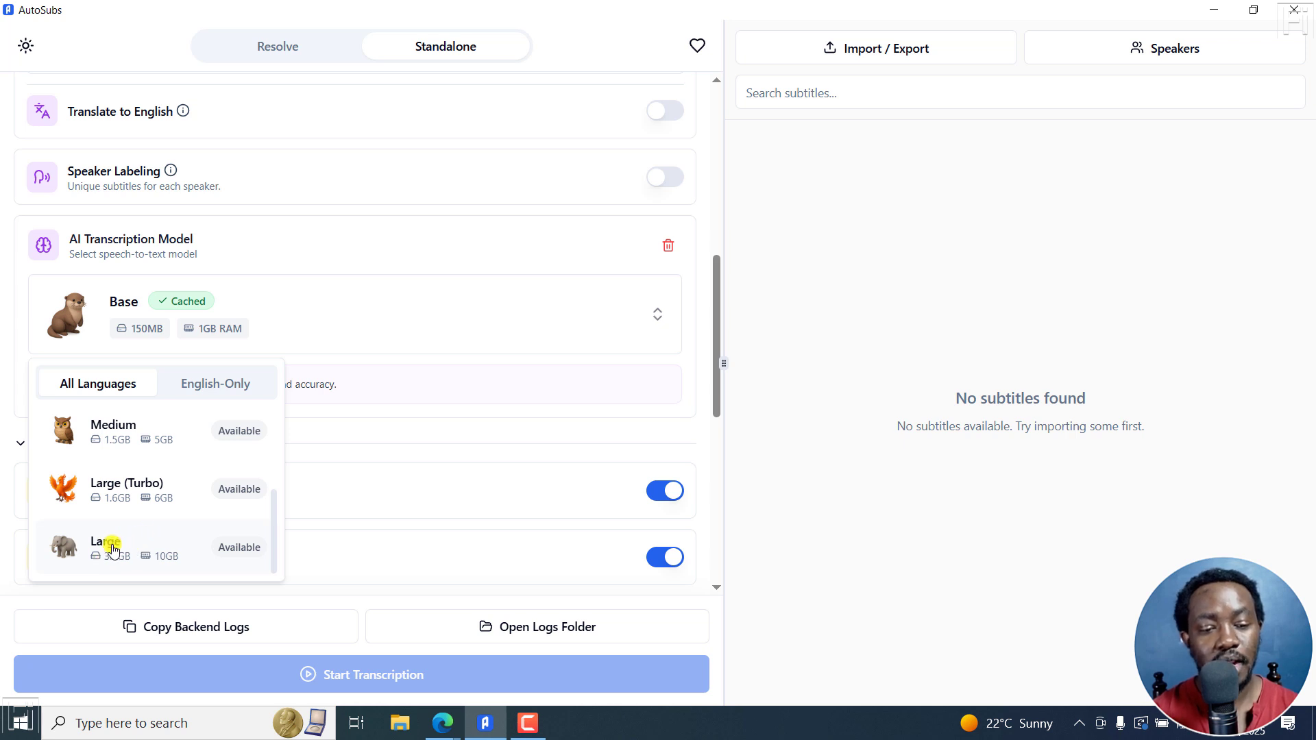
left_click(109, 543)
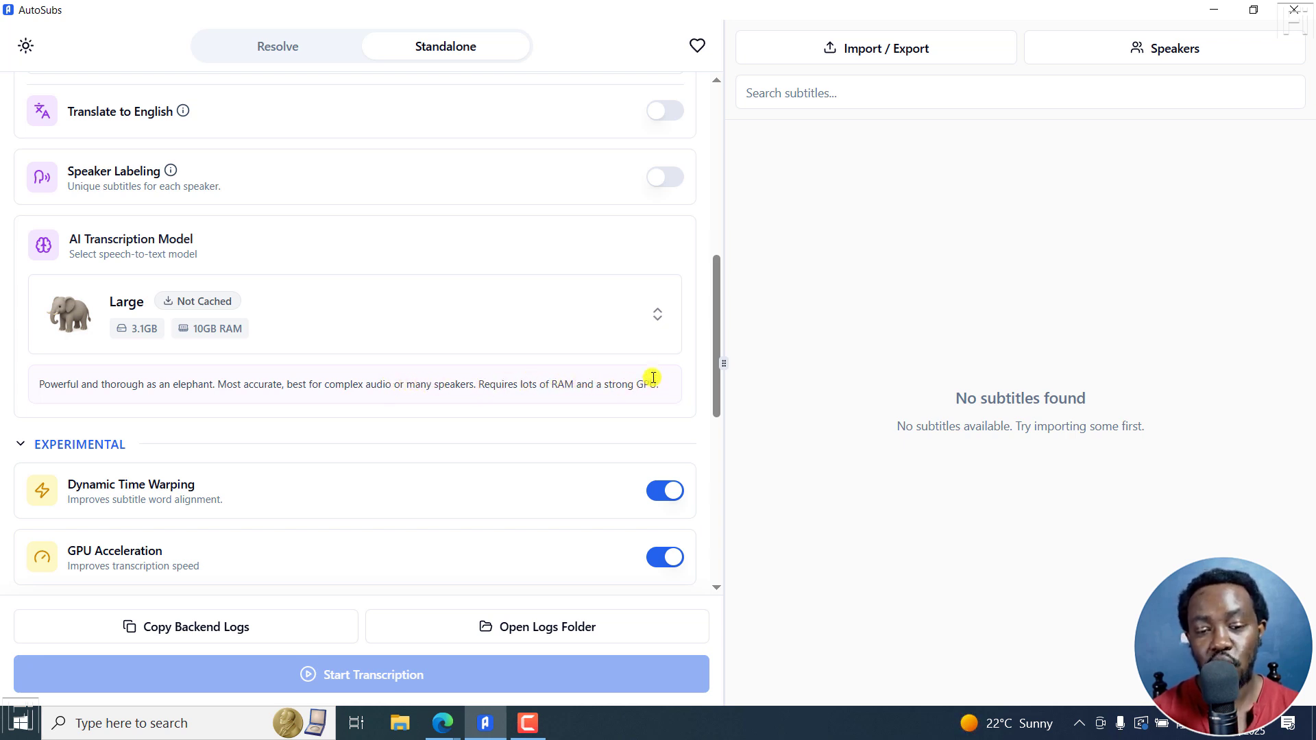
- Try the Base and Small models, then settle on the Tiny model
left_click(657, 314)
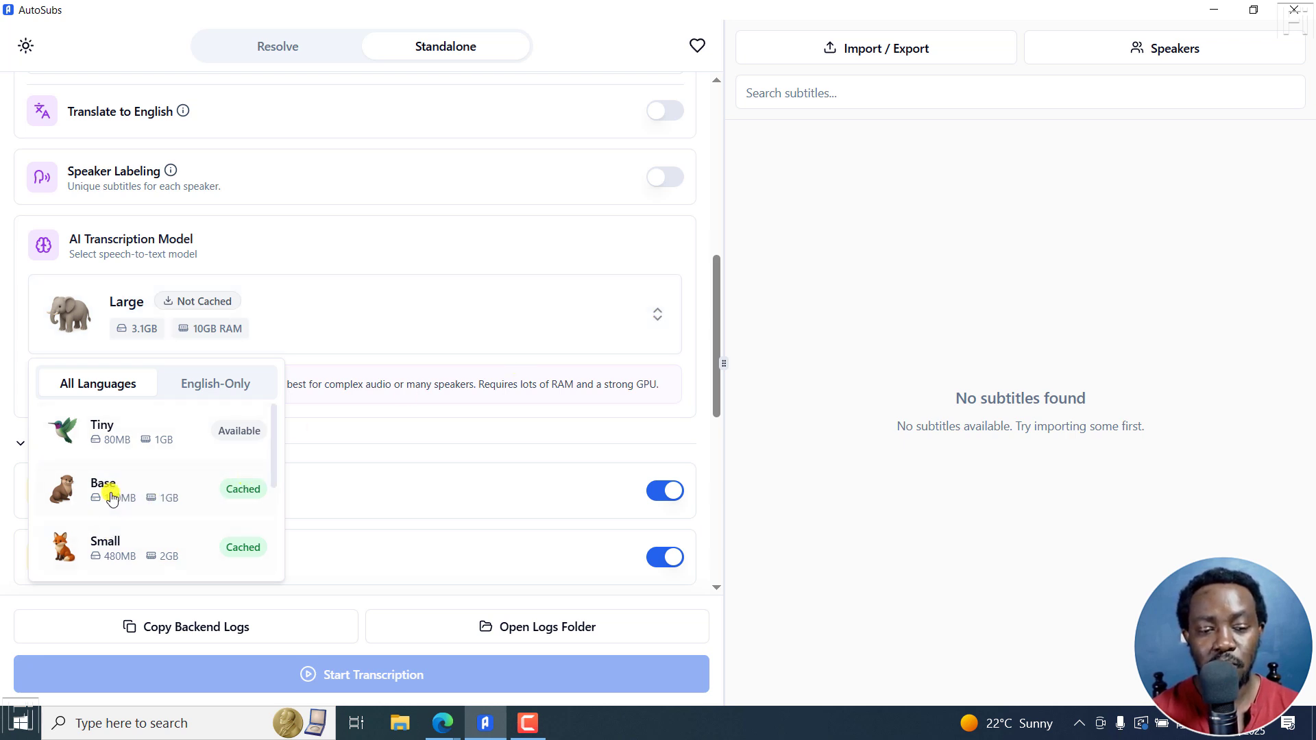
left_click(112, 498)
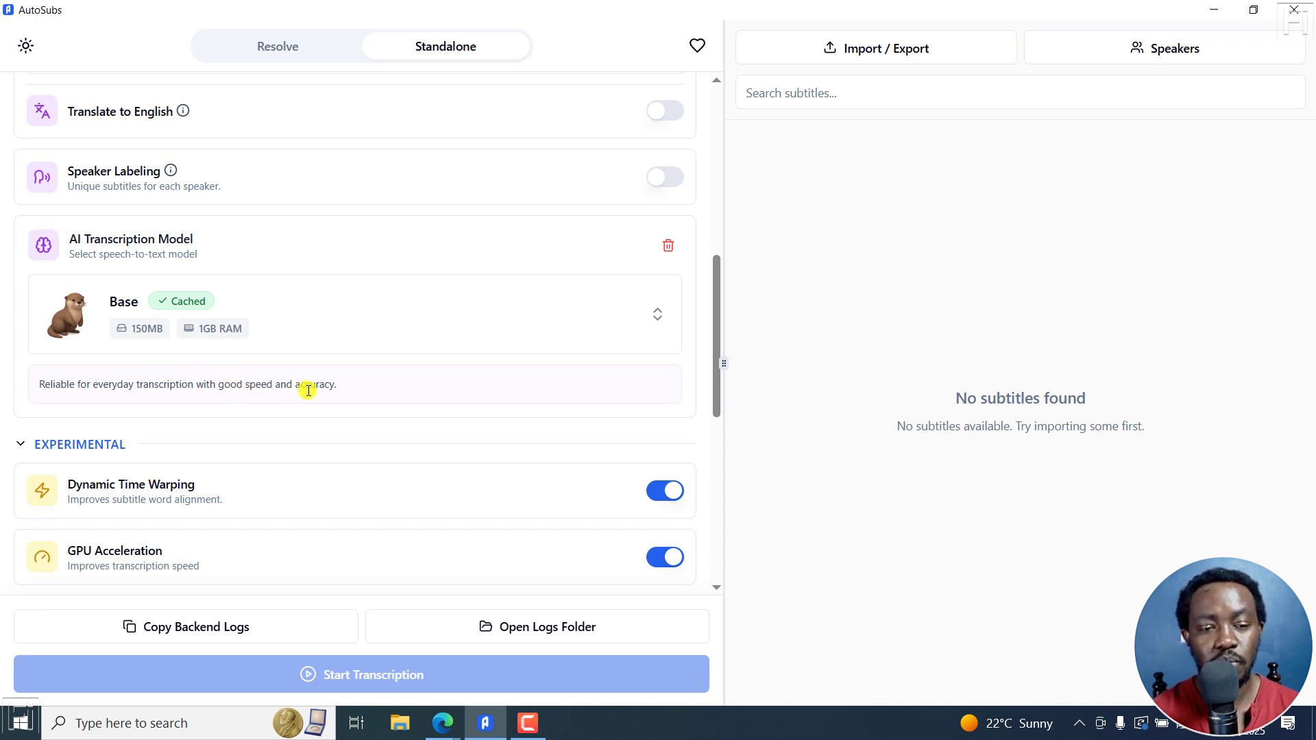
left_click(650, 314)
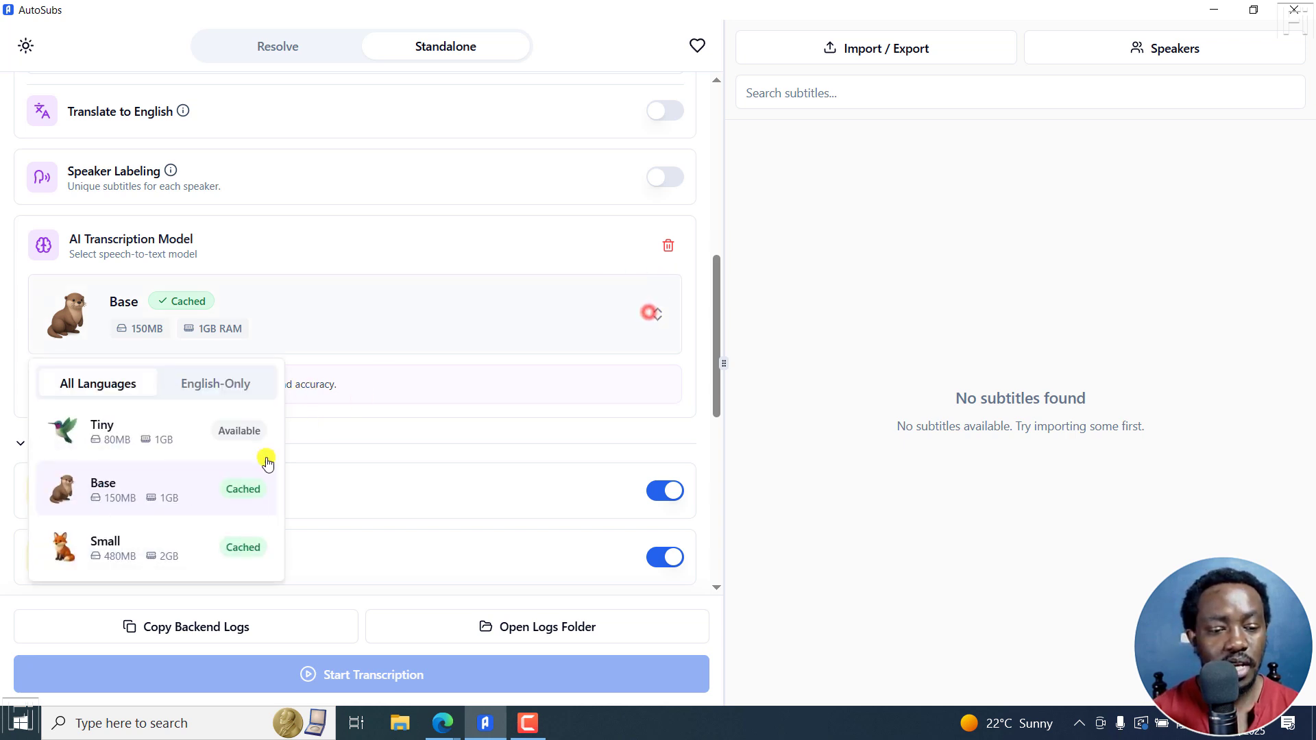
left_click(160, 540)
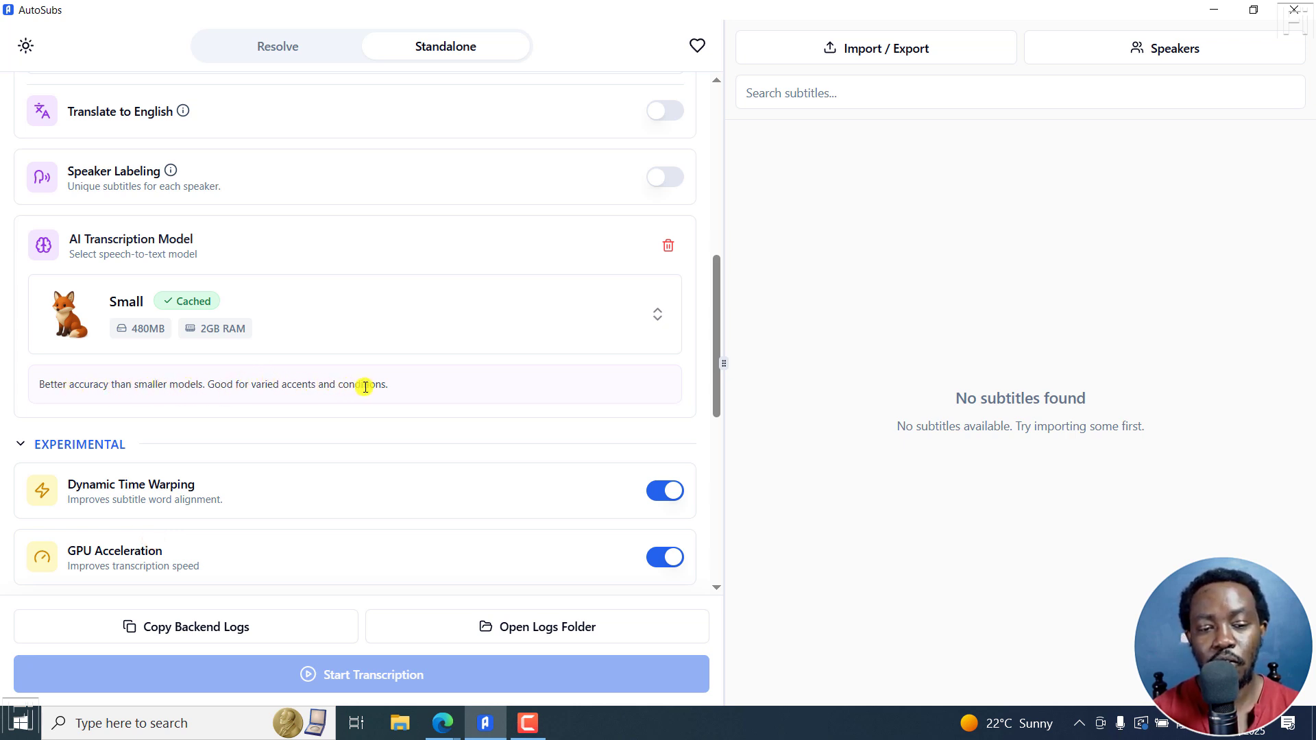
left_click(652, 315)
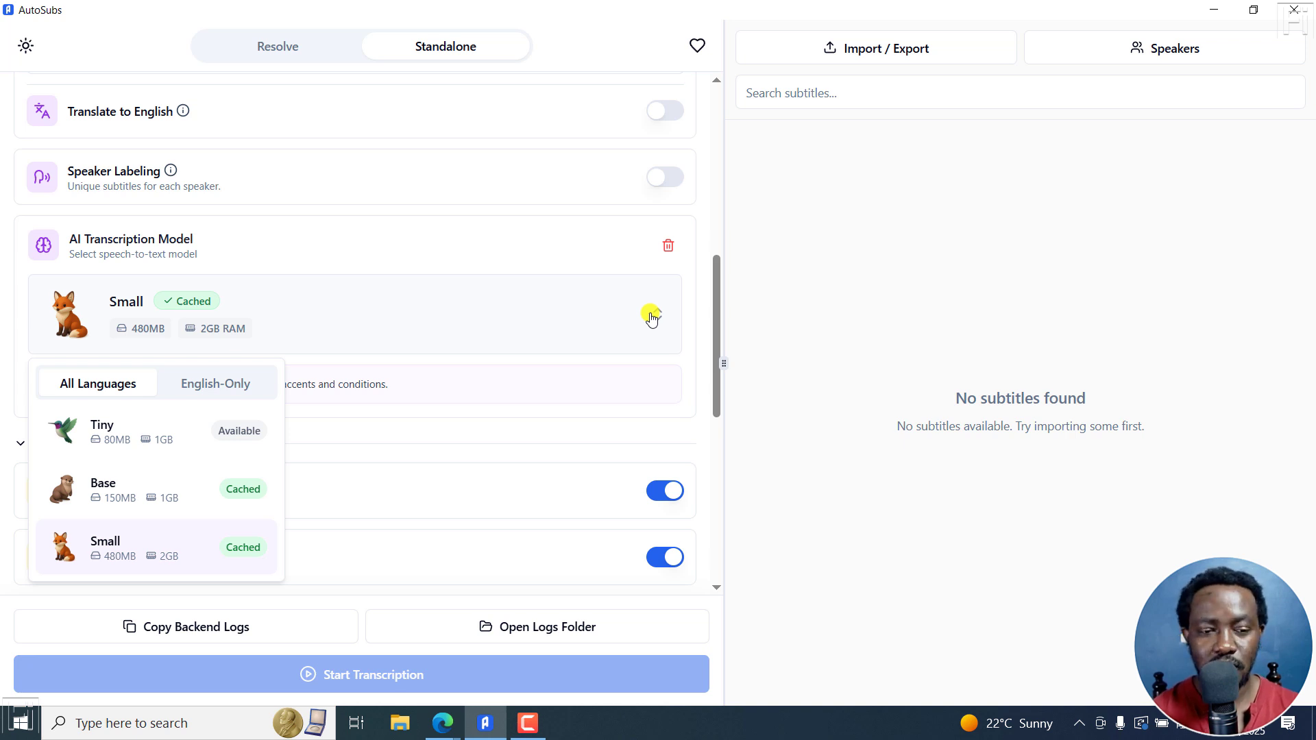
left_click(112, 440)
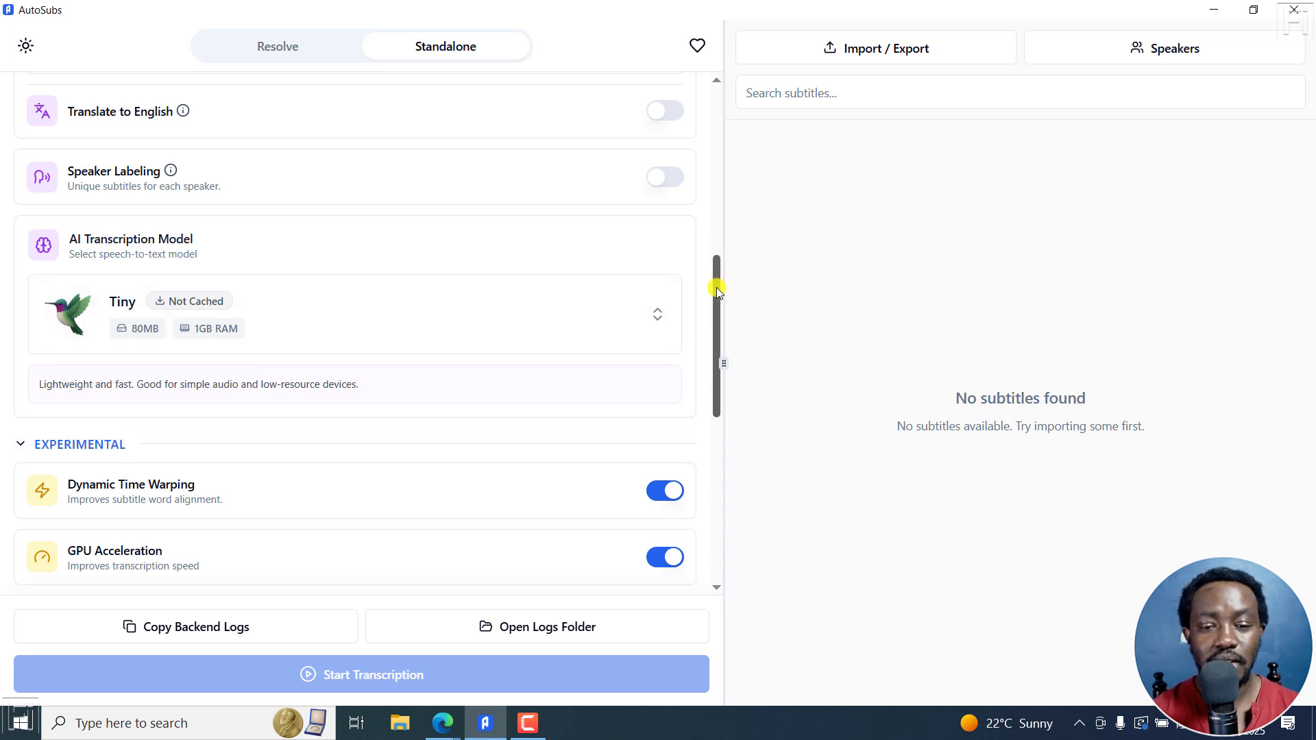
left_click_drag(717, 291, 717, 313)
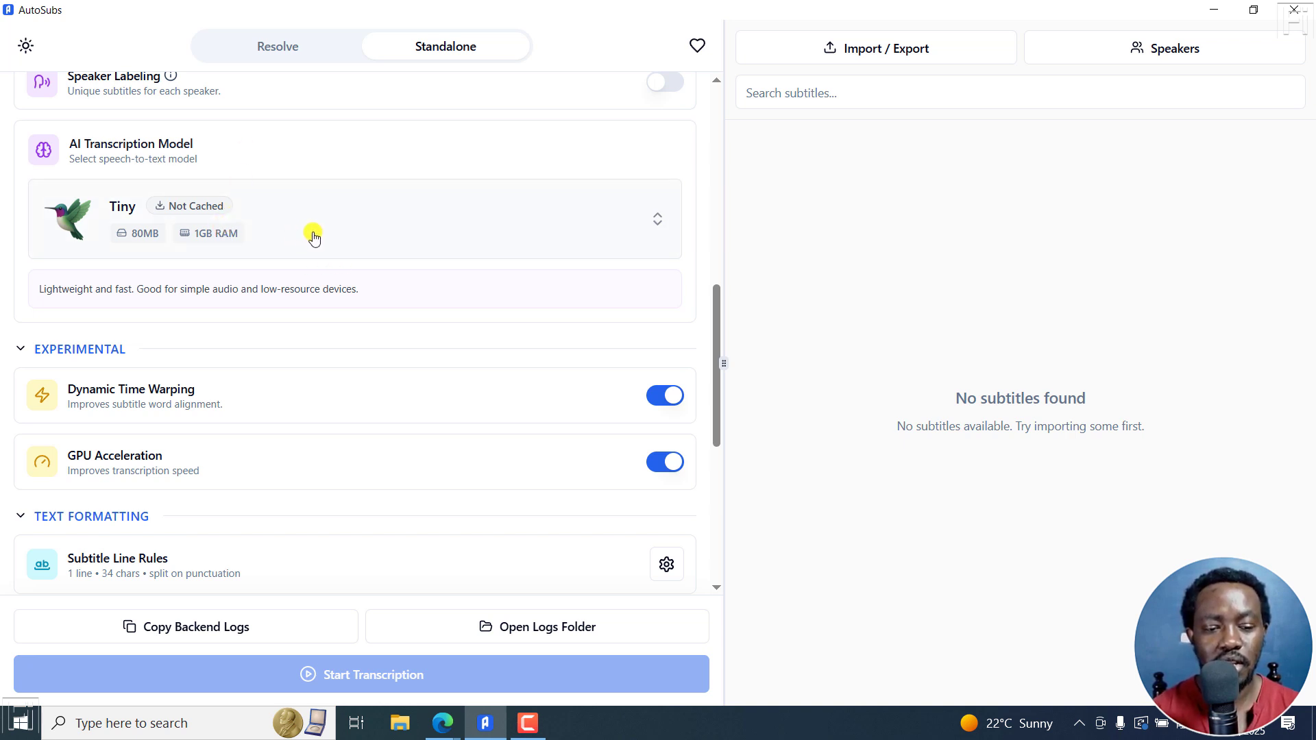
left_click_drag(715, 341, 731, 83)
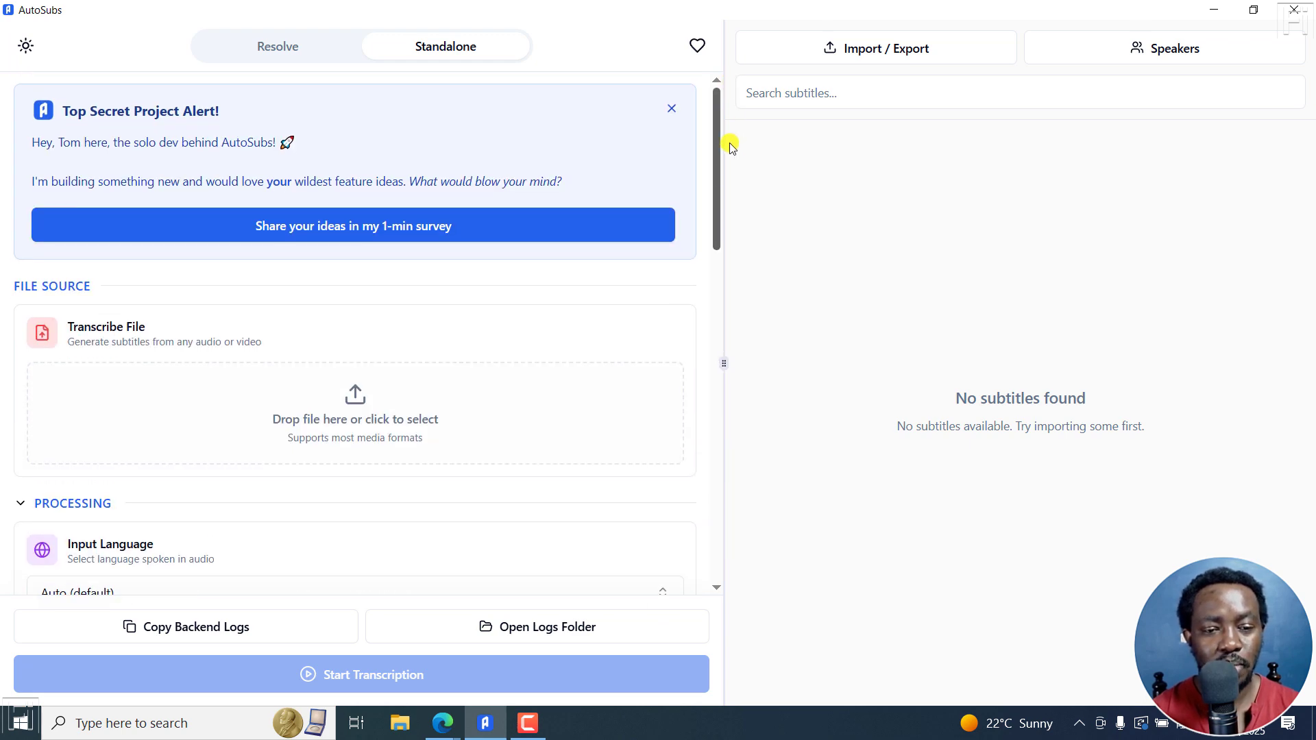
scroll(659, 215, "down", 1)
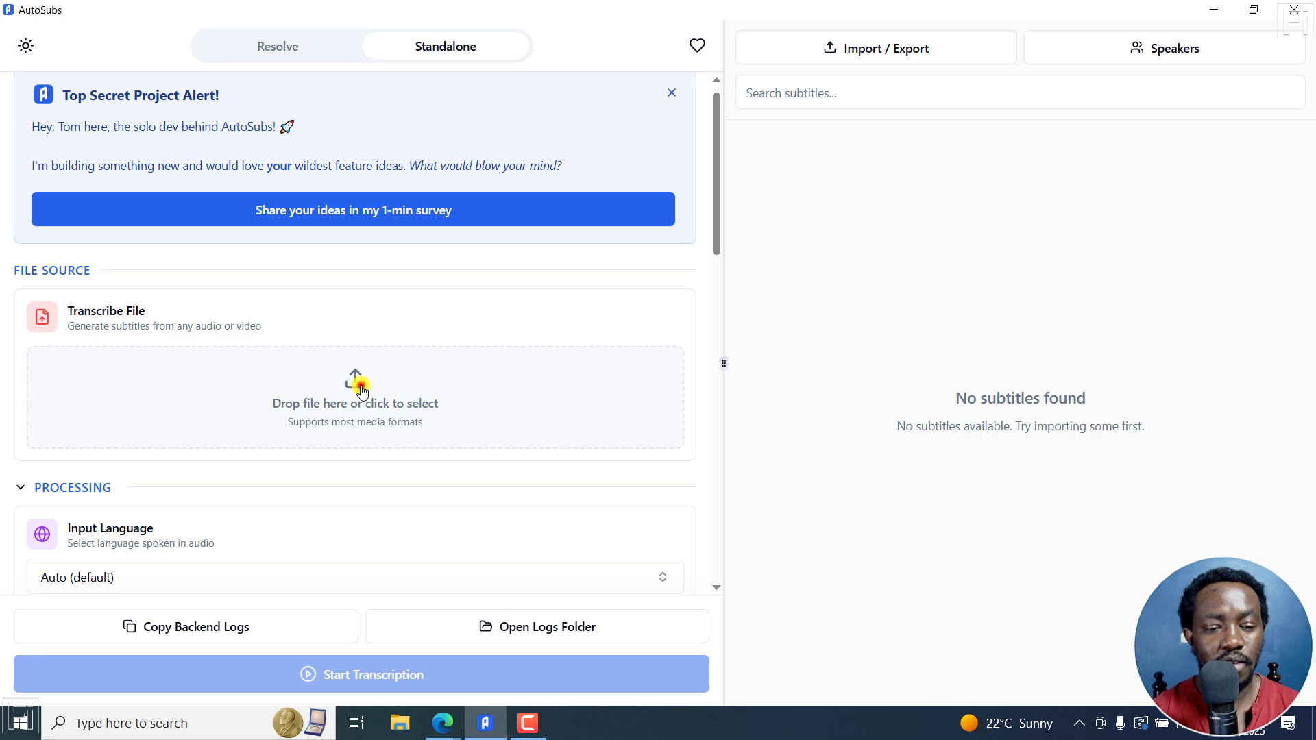
- Load Clip 3.mp4 from its Desktop folder as the file to transcribe
left_click(359, 386)
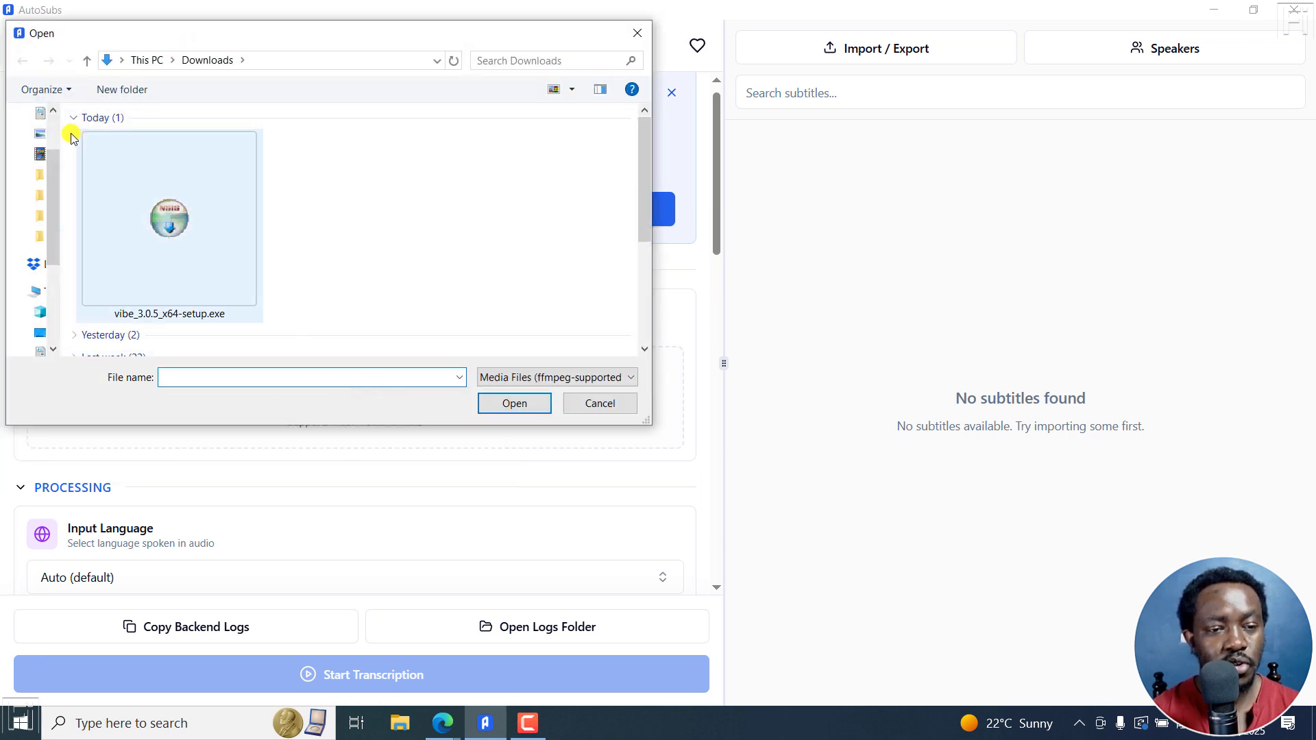
scroll(47, 186, "up", 3)
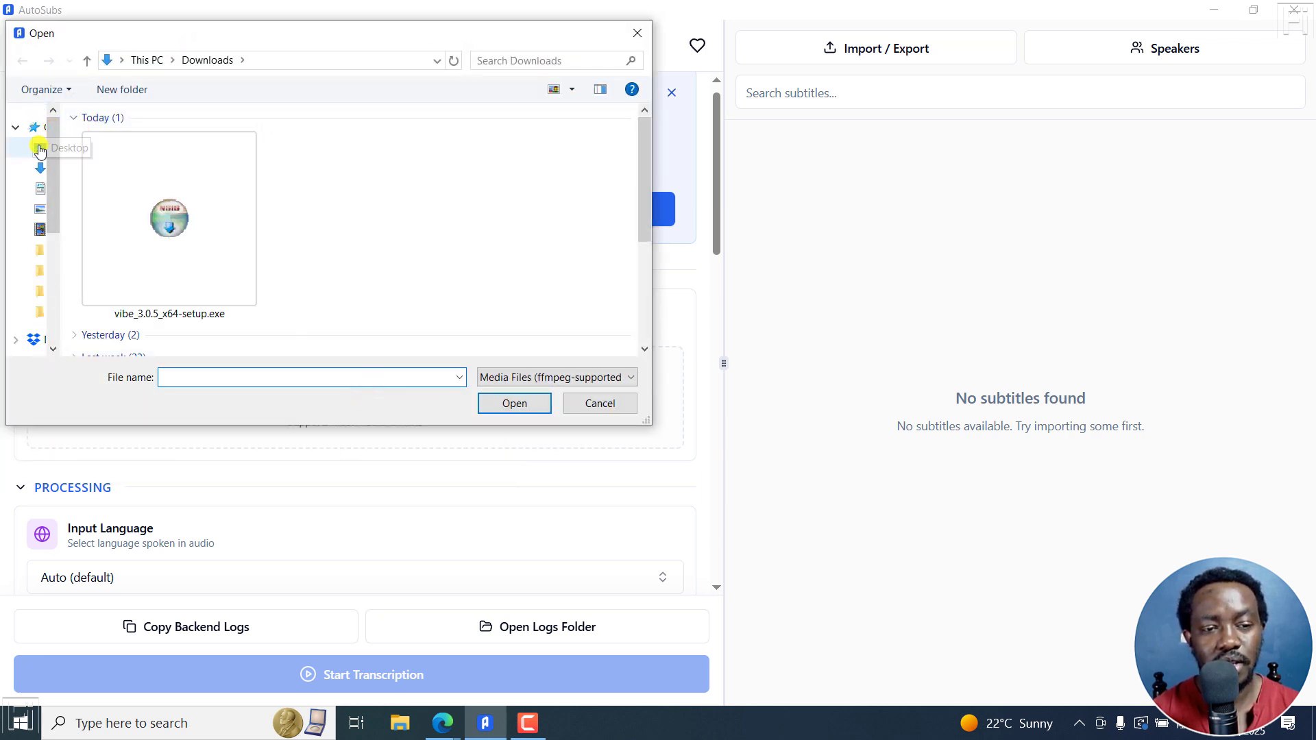
left_click(39, 149)
double_click(401, 162)
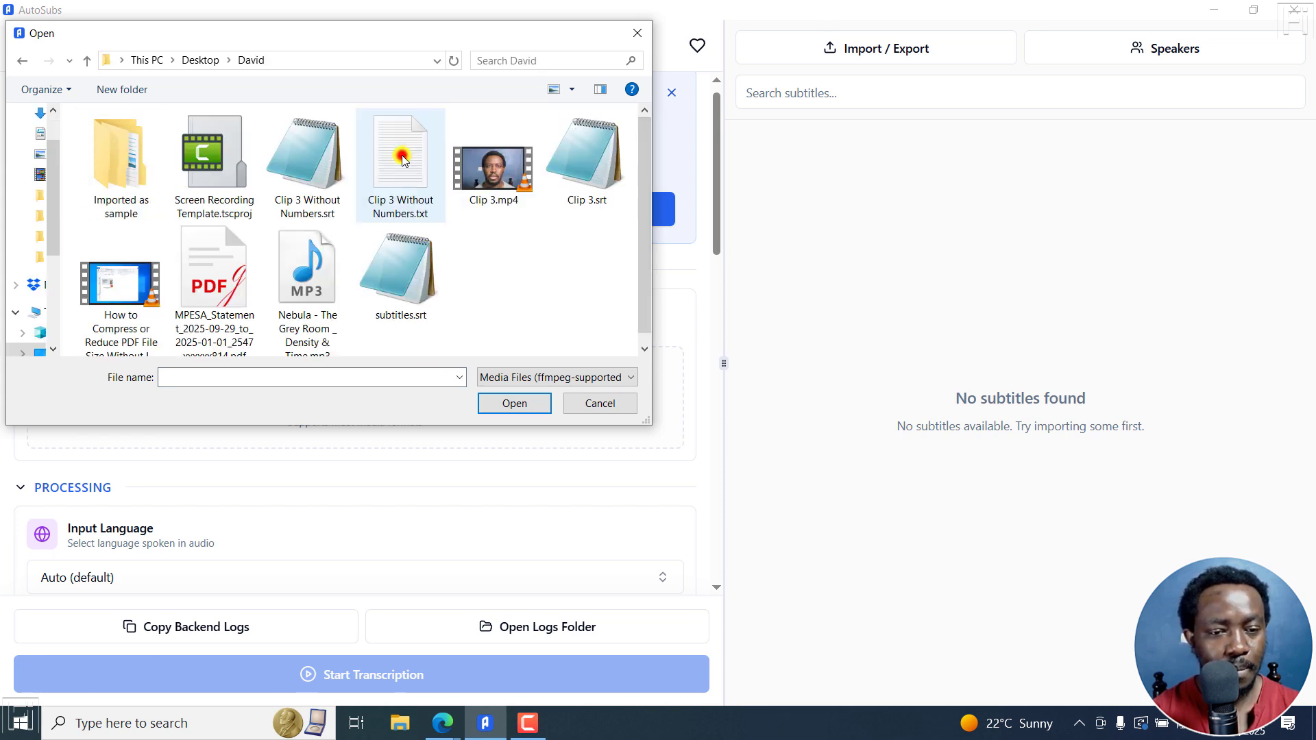
left_click(493, 170)
left_click(515, 404)
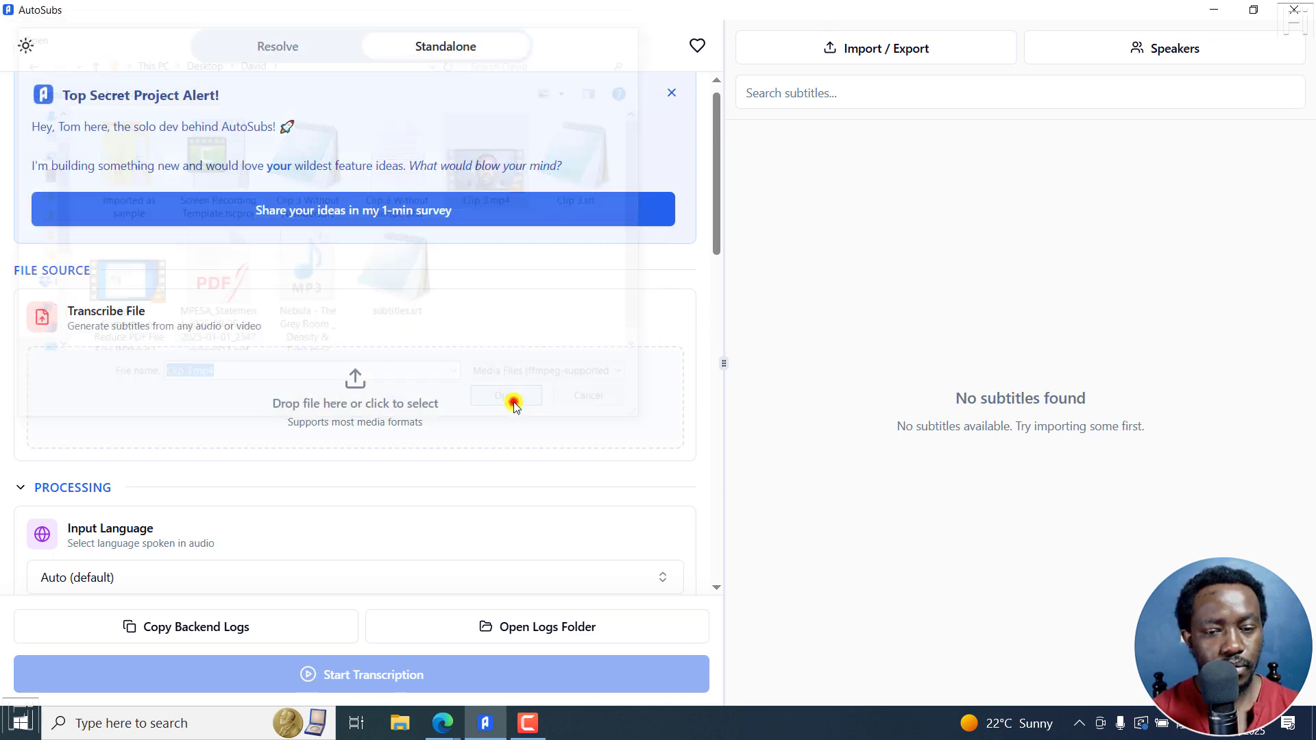
left_click_drag(717, 183, 720, 555)
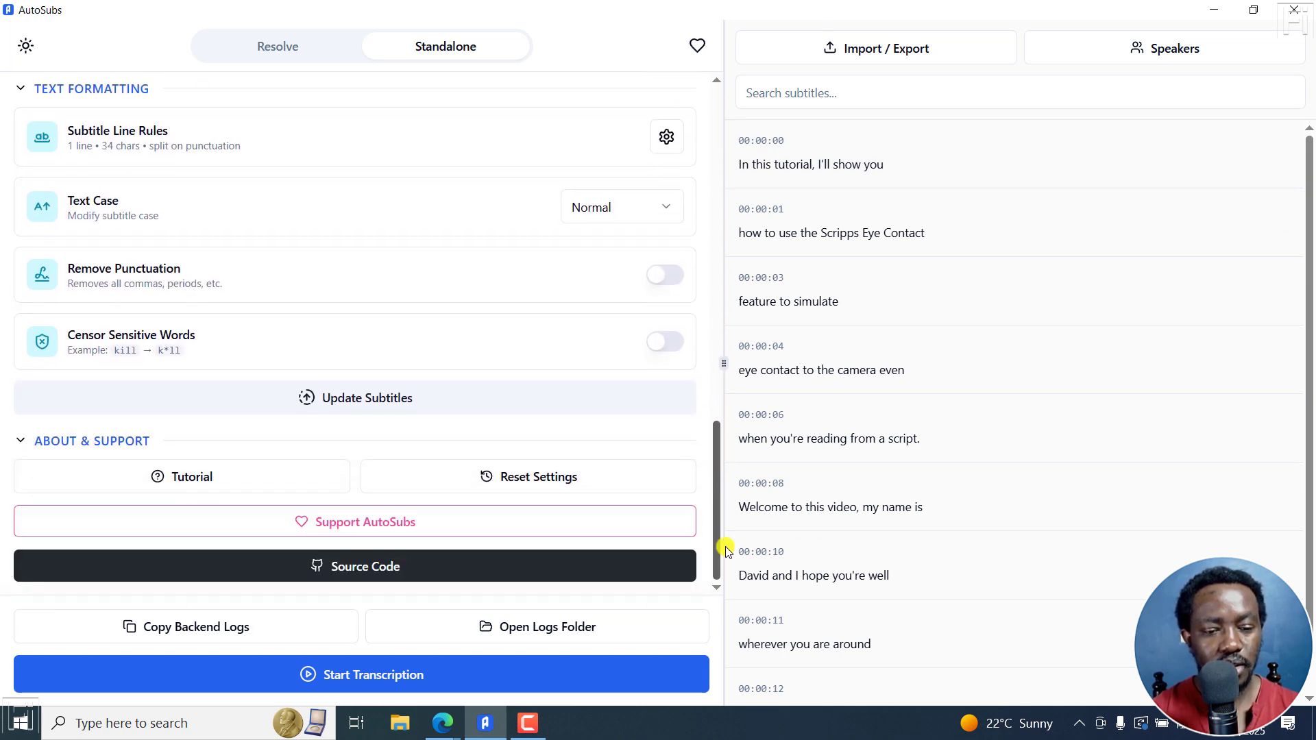
- Start transcription so the Tiny model downloads and generates timed subtitles
left_click(363, 675)
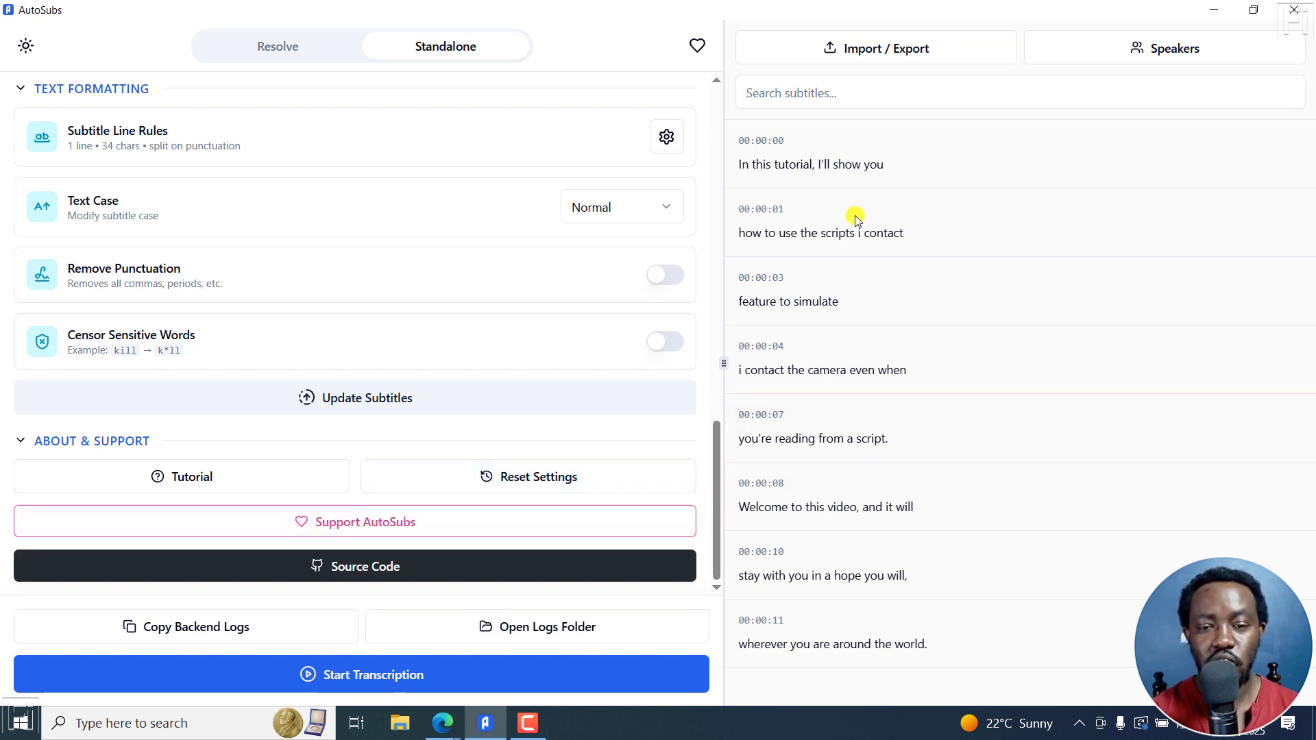
left_click_drag(718, 457, 721, 307)
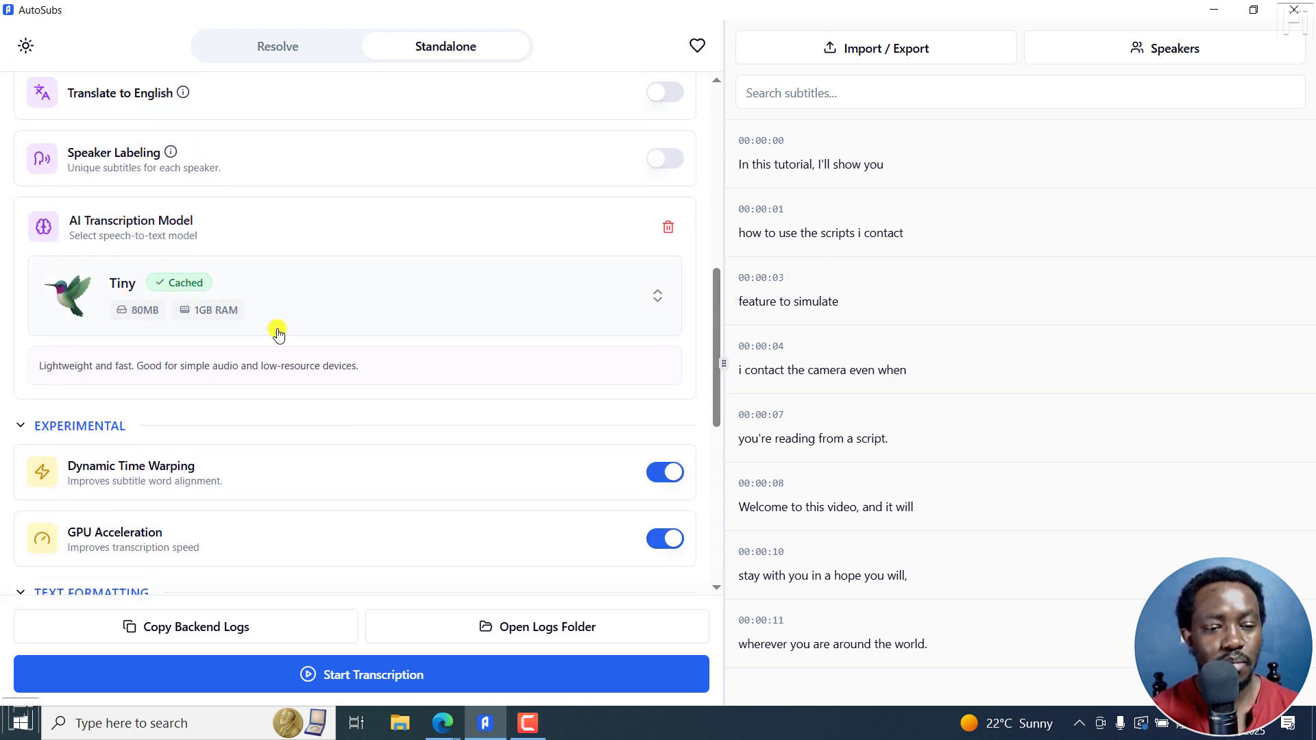
- Pick the not-yet-cached Medium model from the transcription model list
left_click(651, 298)
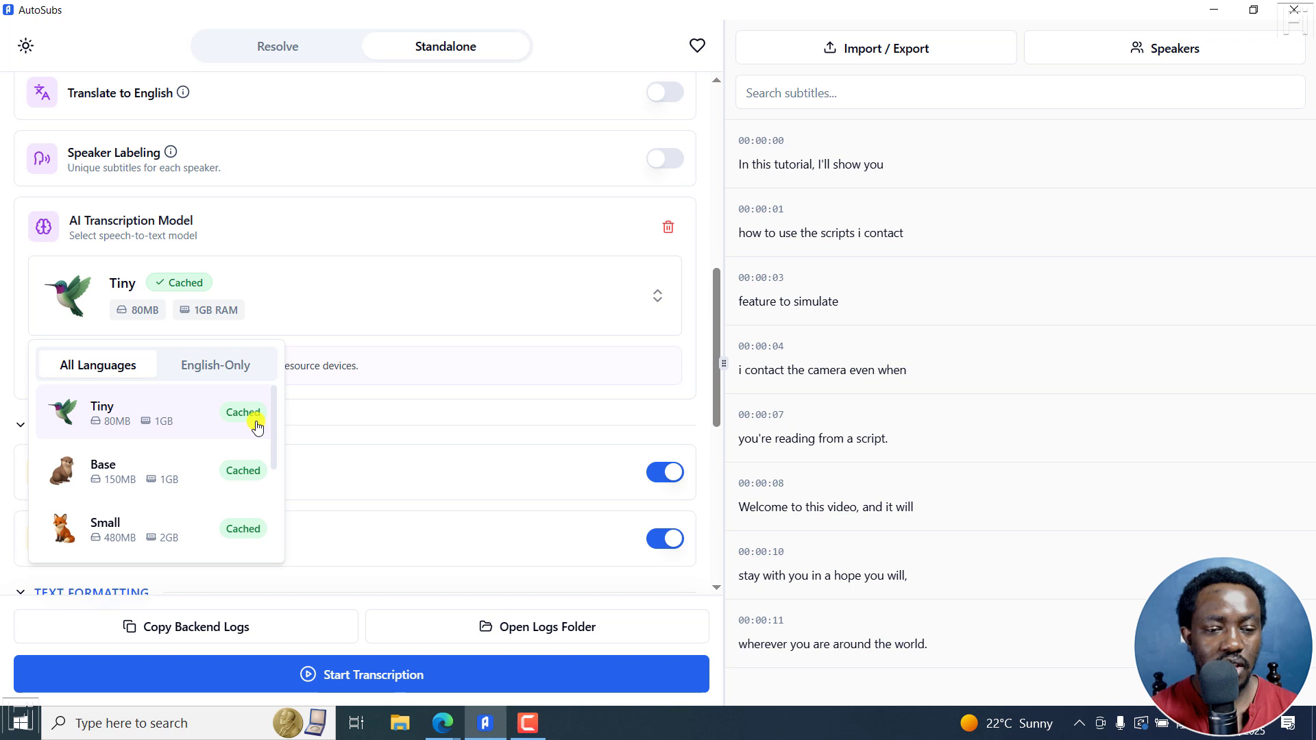
left_click_drag(273, 404, 273, 453)
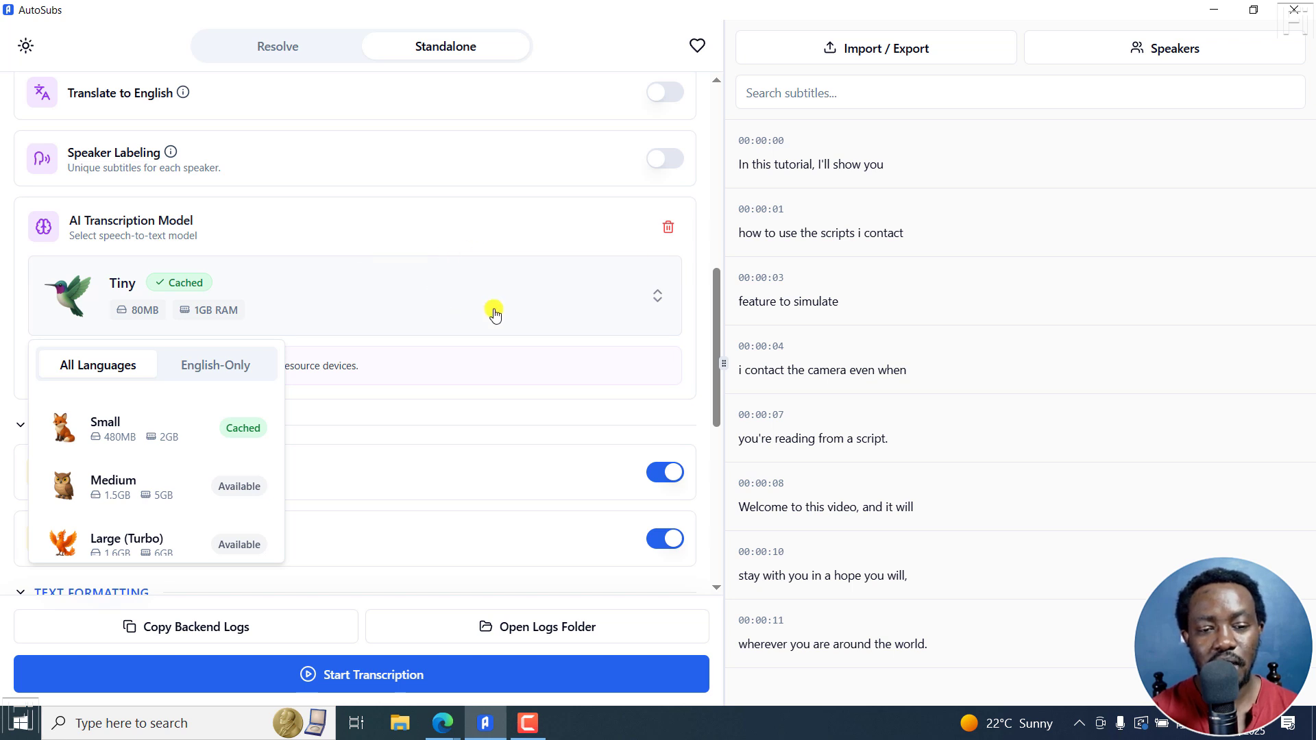
left_click(713, 309)
left_click(420, 293)
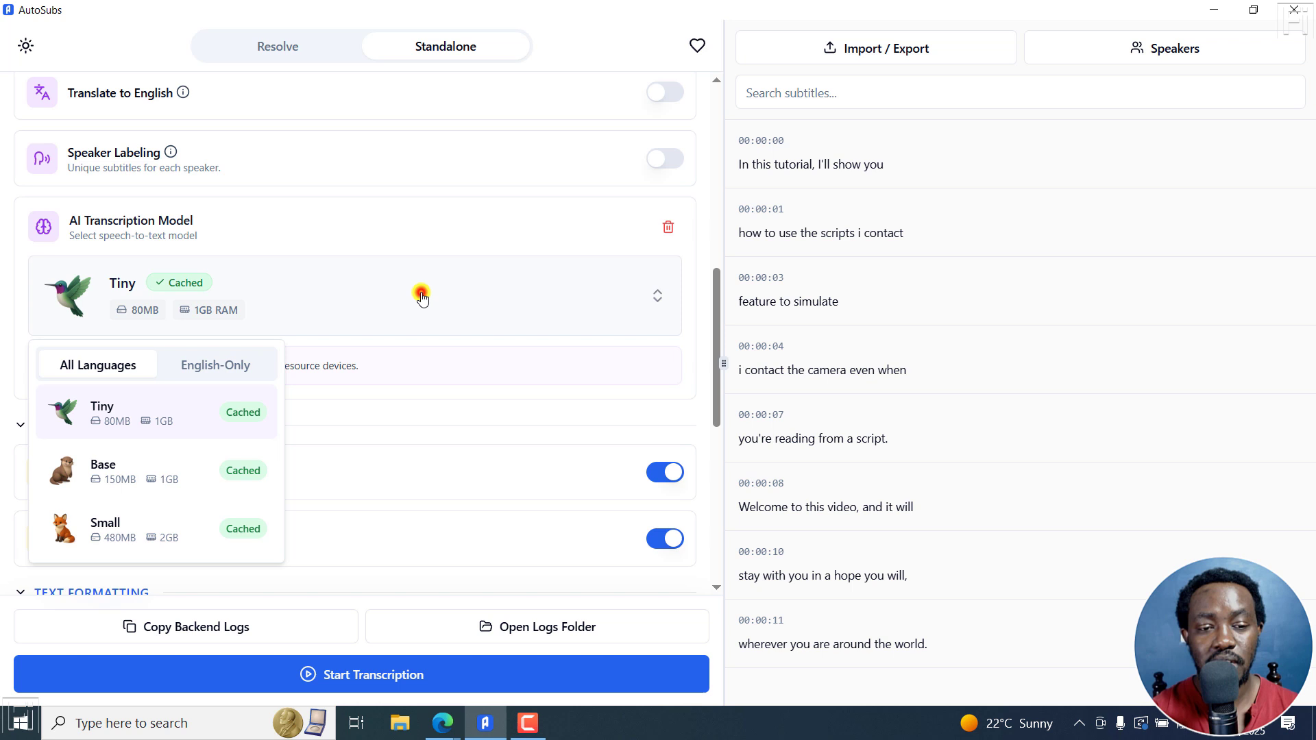
left_click_drag(273, 403, 276, 502)
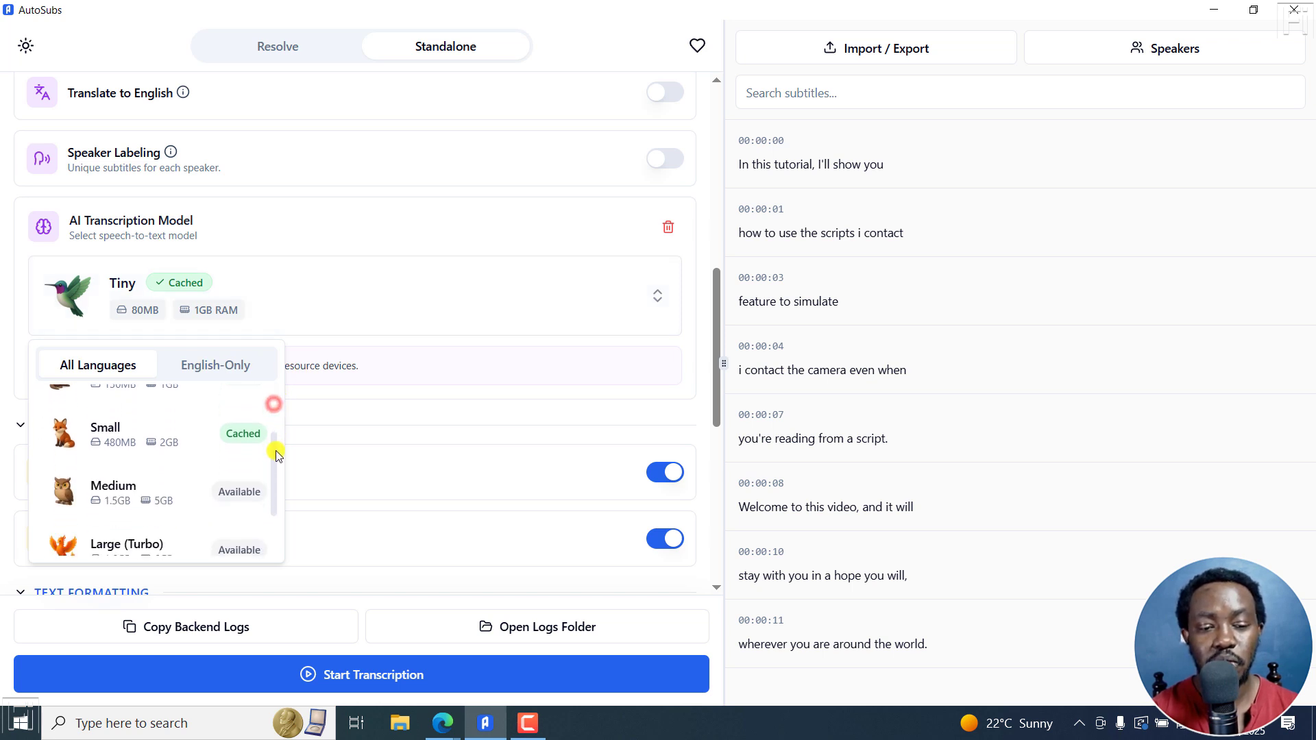
left_click(138, 412)
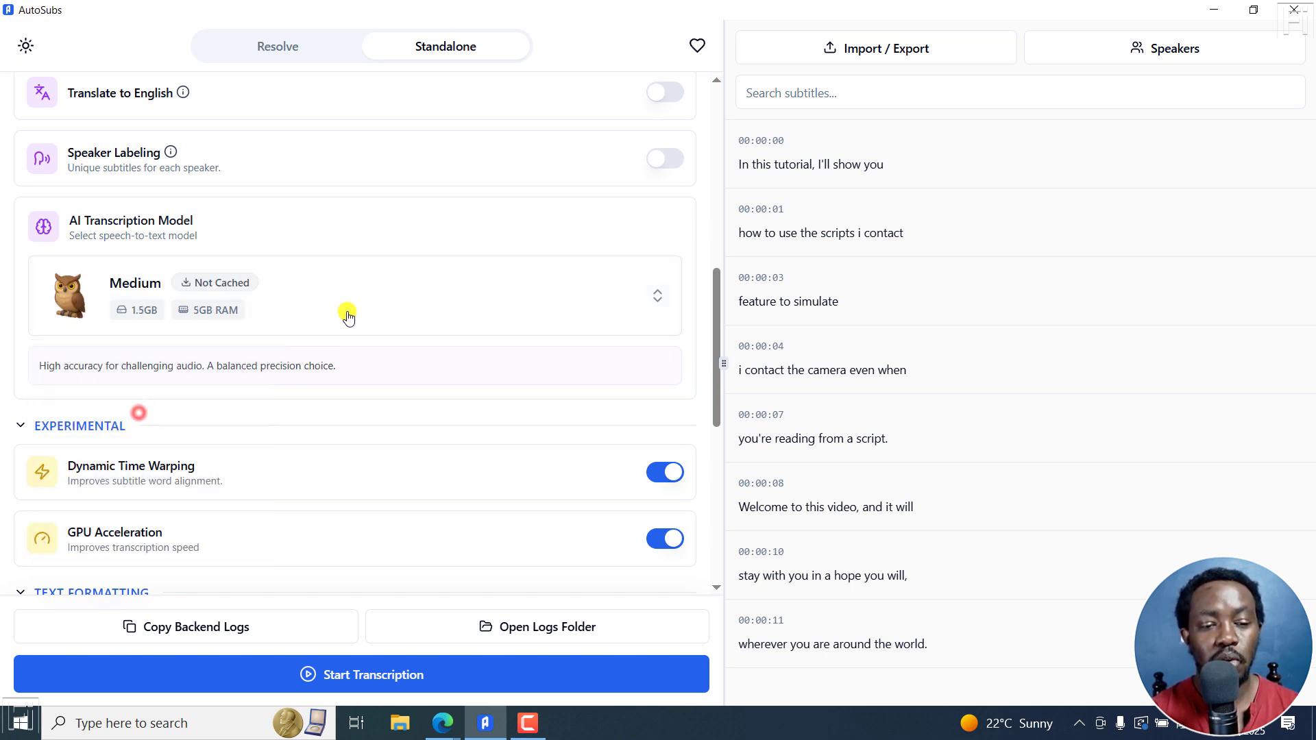